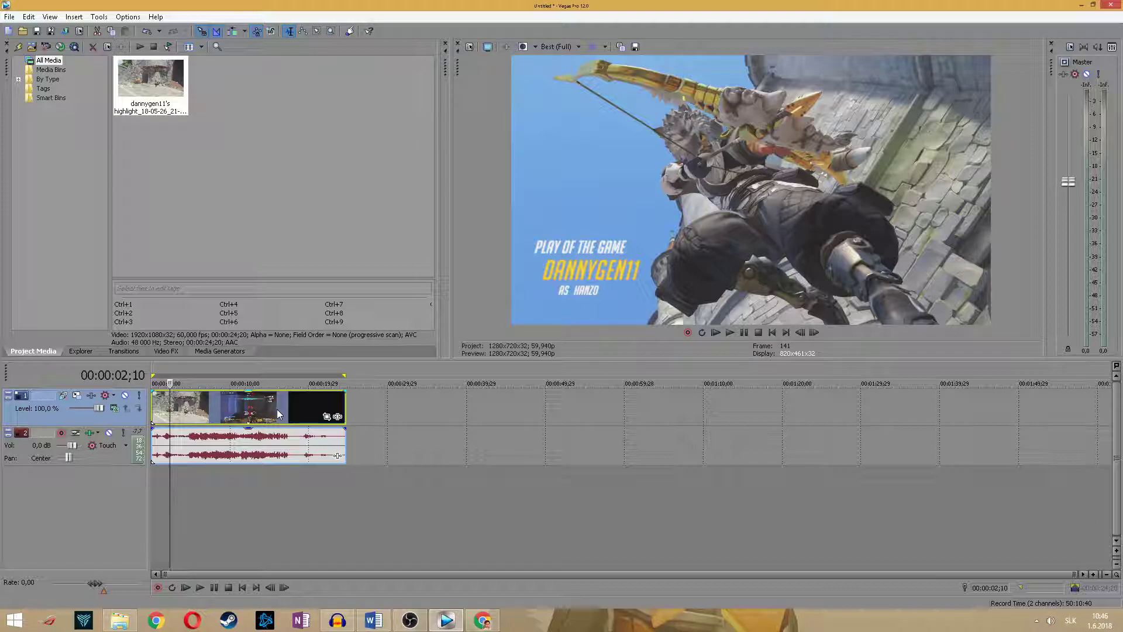
- Set the highlight clip's event resampling to Disable resample in its Properties
right_click(253, 405)
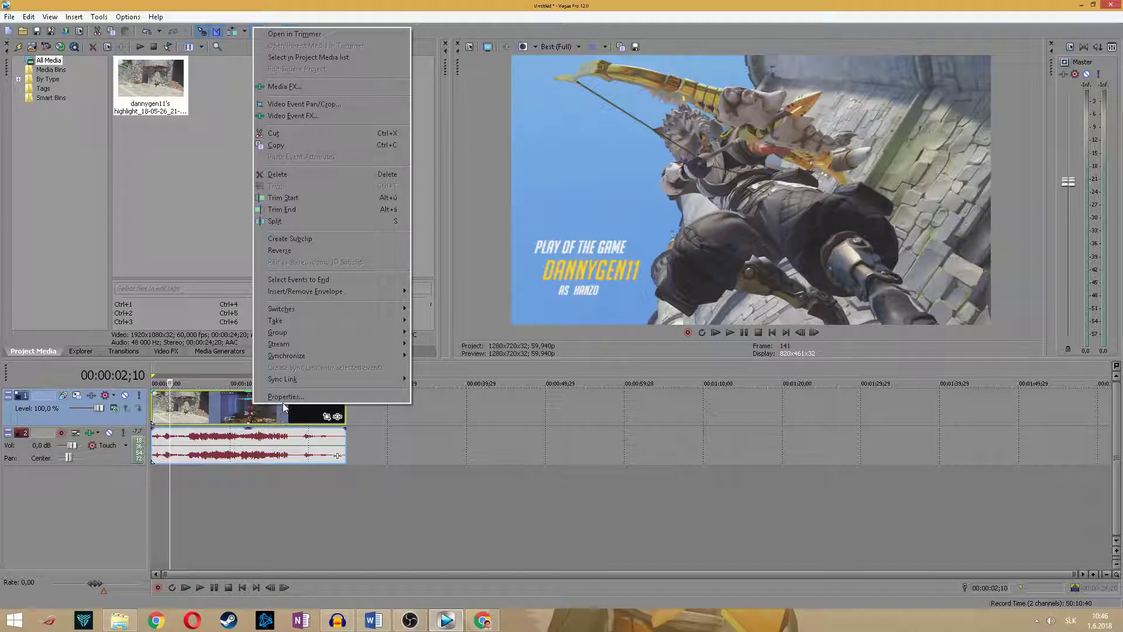
left_click(283, 396)
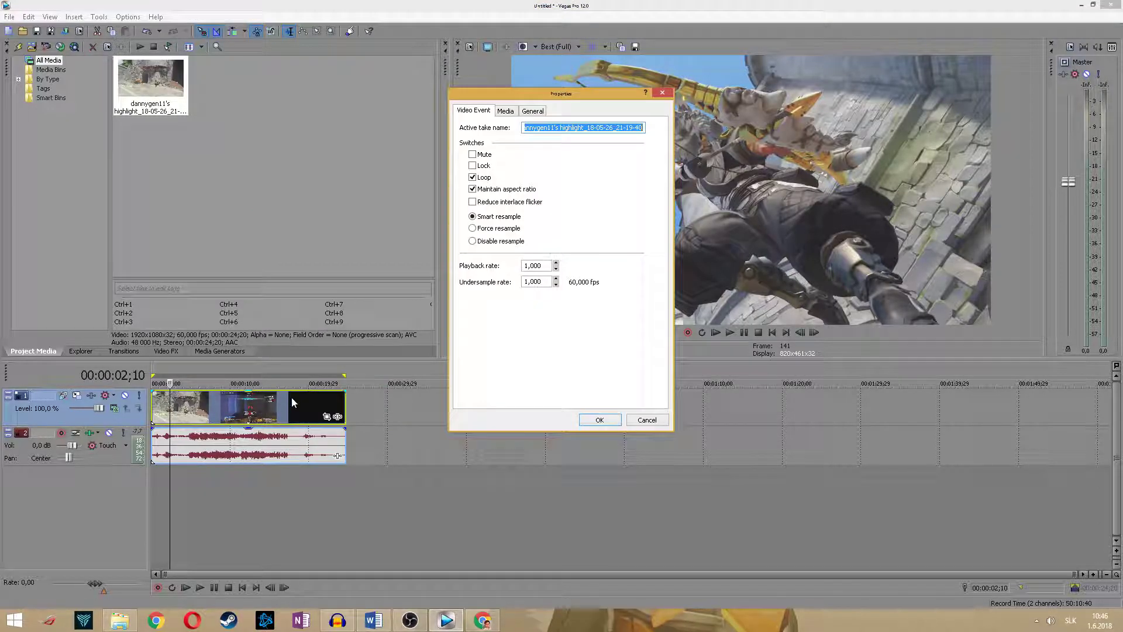
left_click(472, 242)
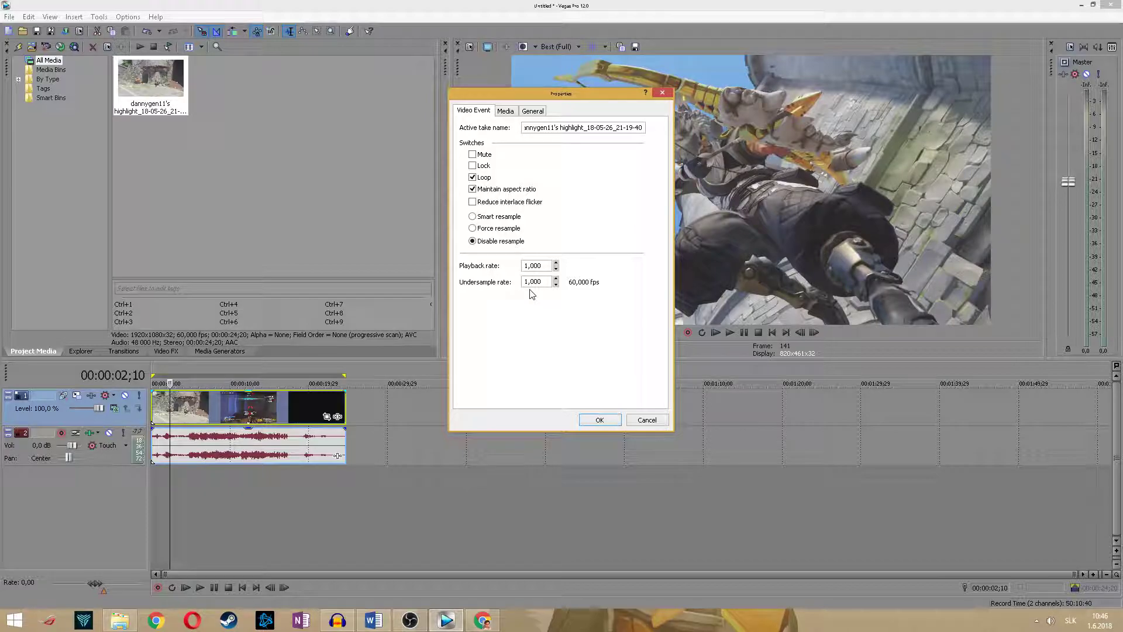
left_click(606, 420)
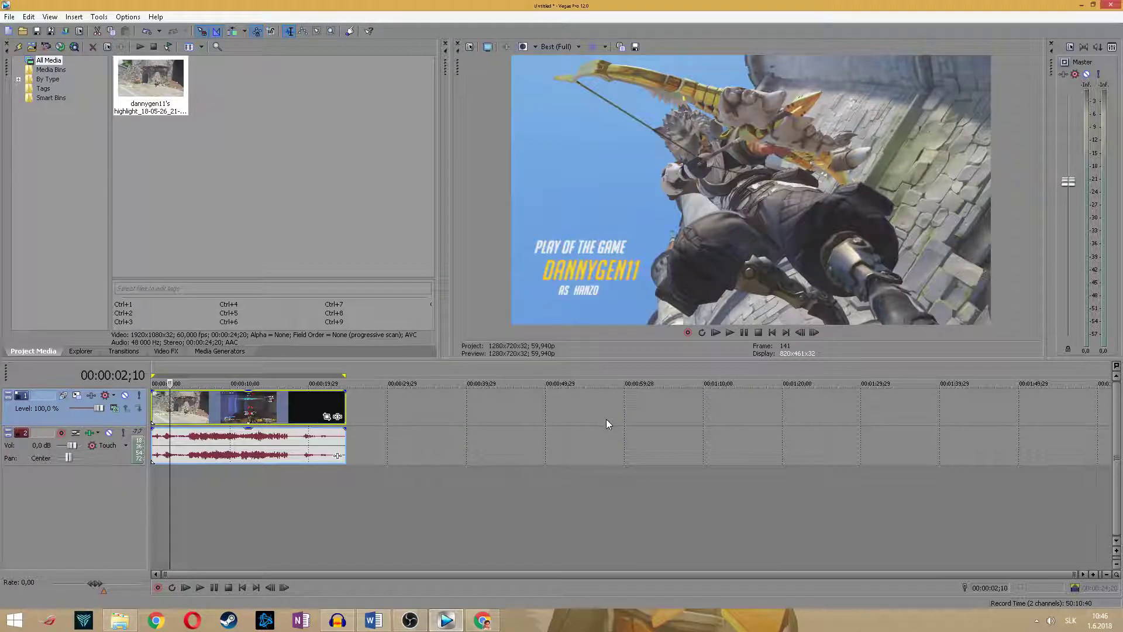
- In Project Properties, change the frame rate to 60 and keep the 8-bit pixel format
left_click(9, 16)
left_click(58, 222)
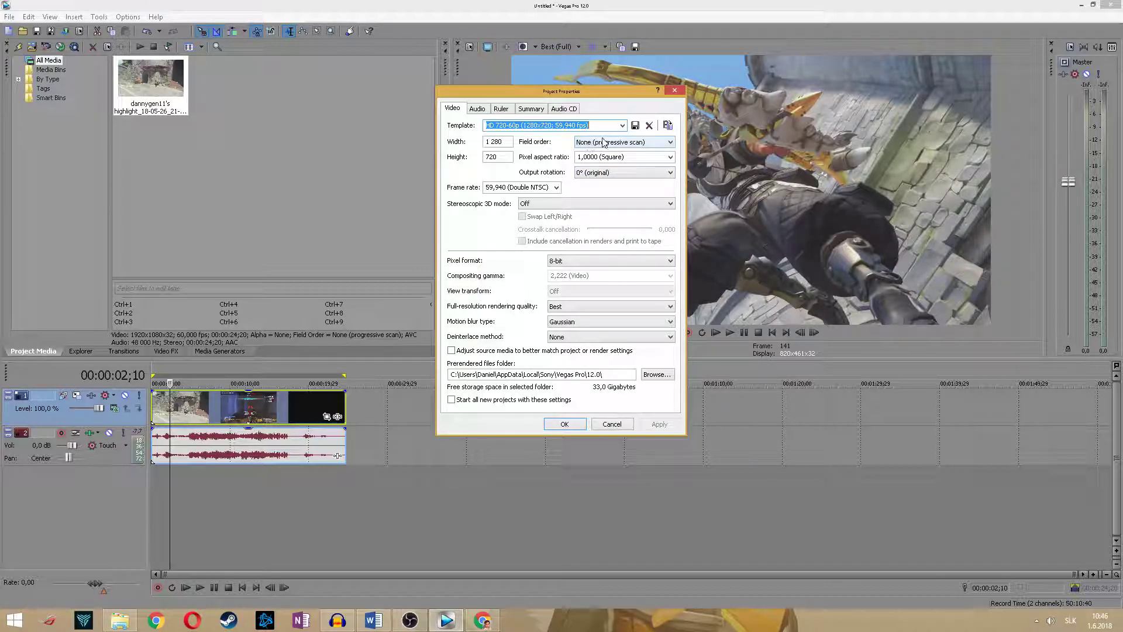
left_click(526, 187)
type("60")
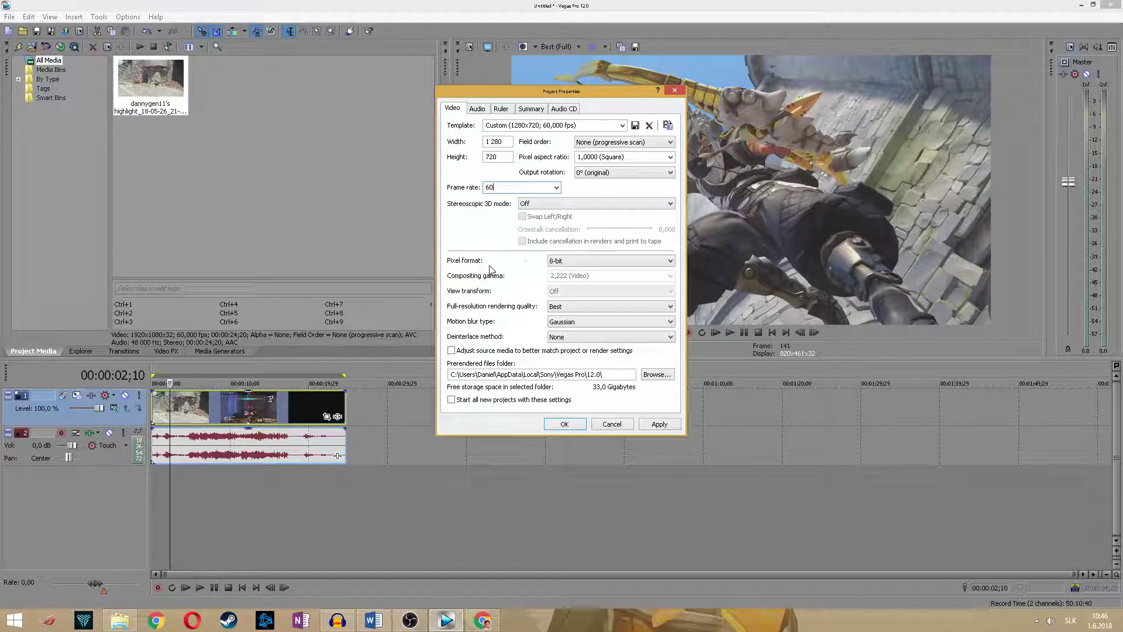
left_click(560, 261)
left_click(523, 268)
- Save the 1280x720 60 fps settings as template '720p 60fps' and apply them to the project
left_click(483, 111)
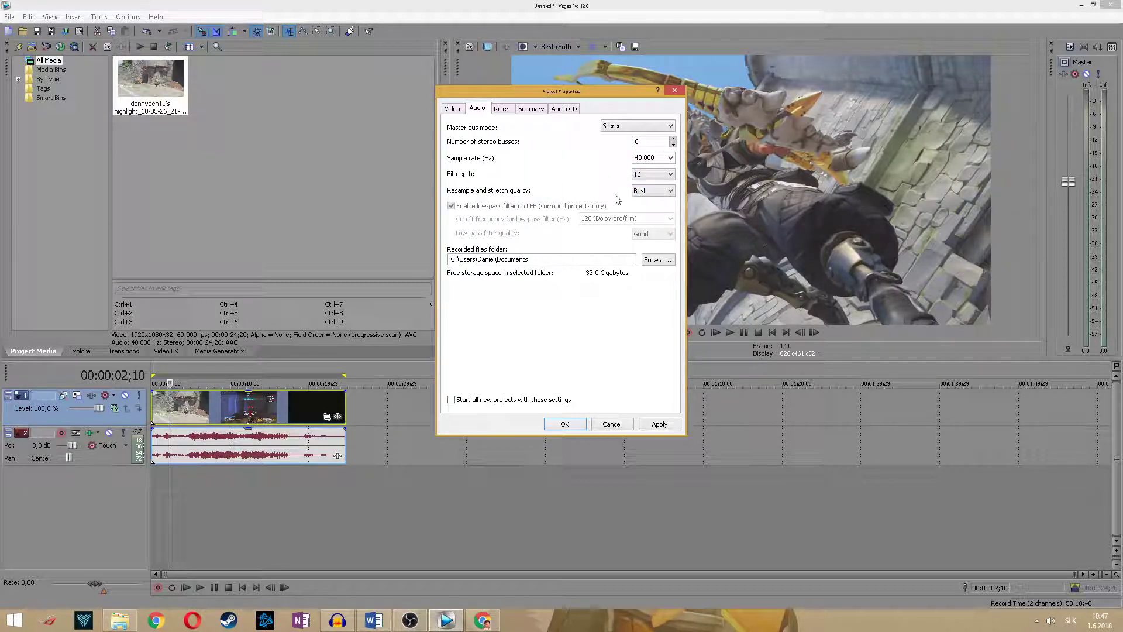
left_click(461, 111)
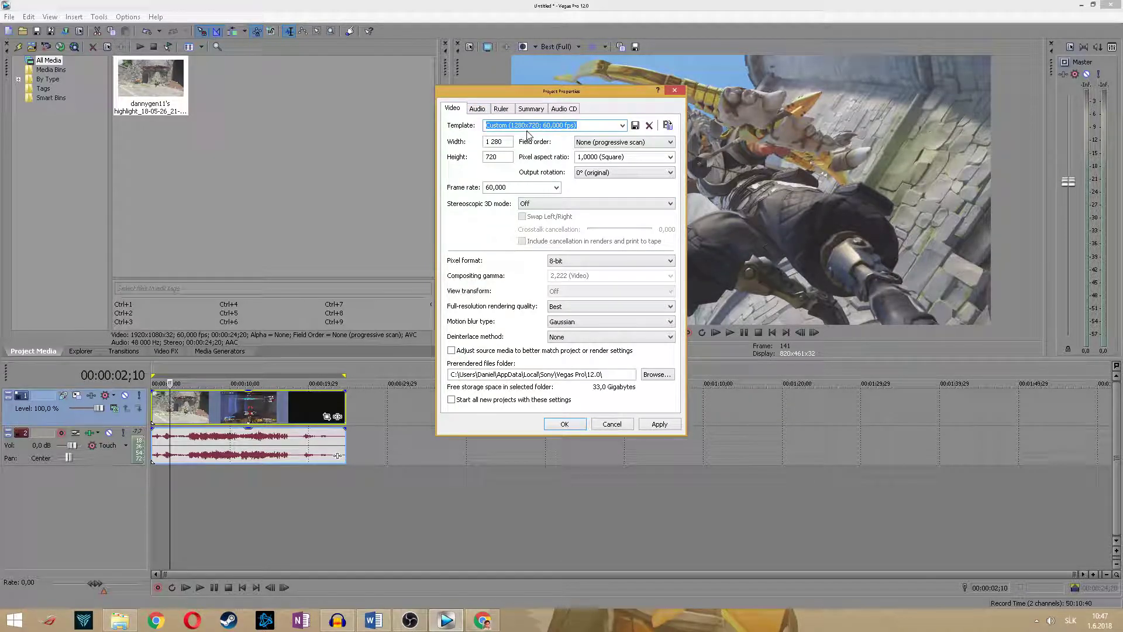
type("720")
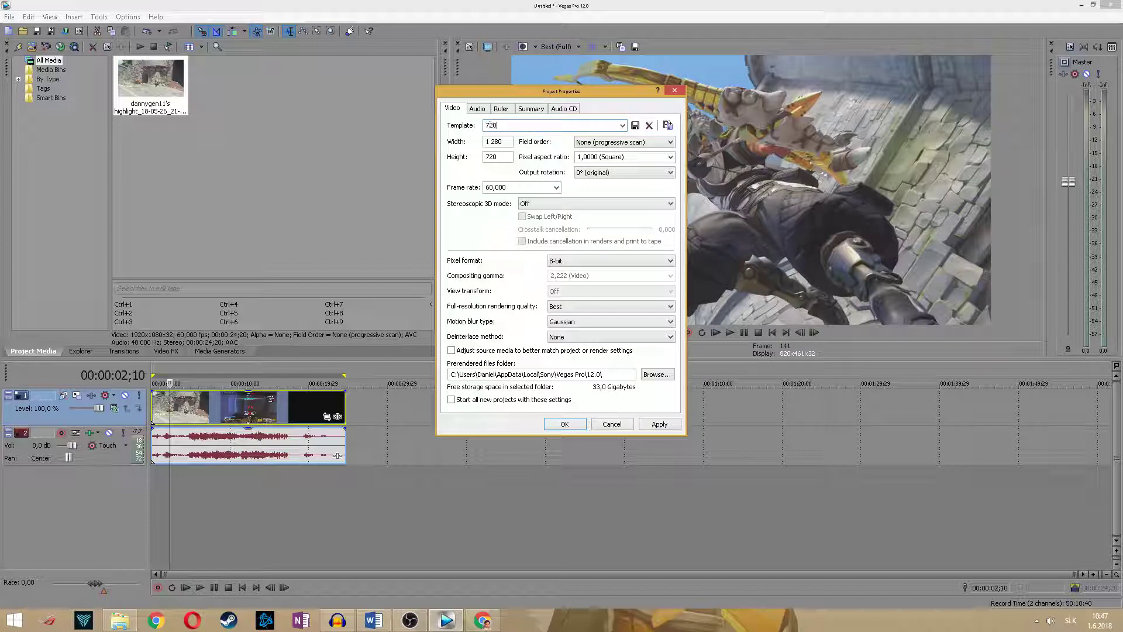
type("p 60fps")
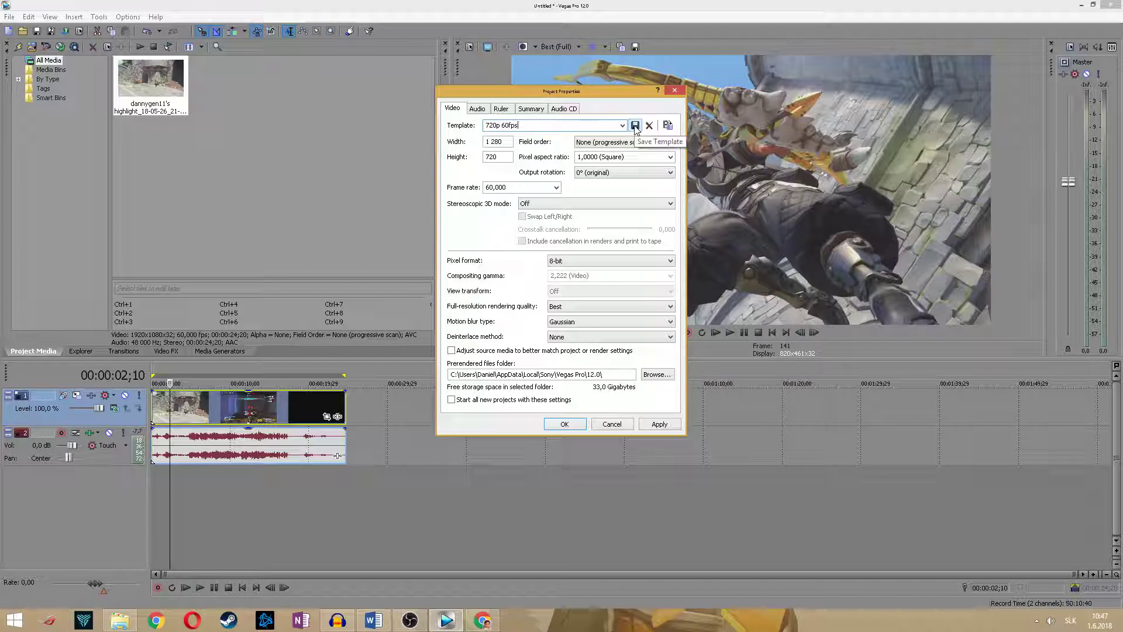
left_click(635, 125)
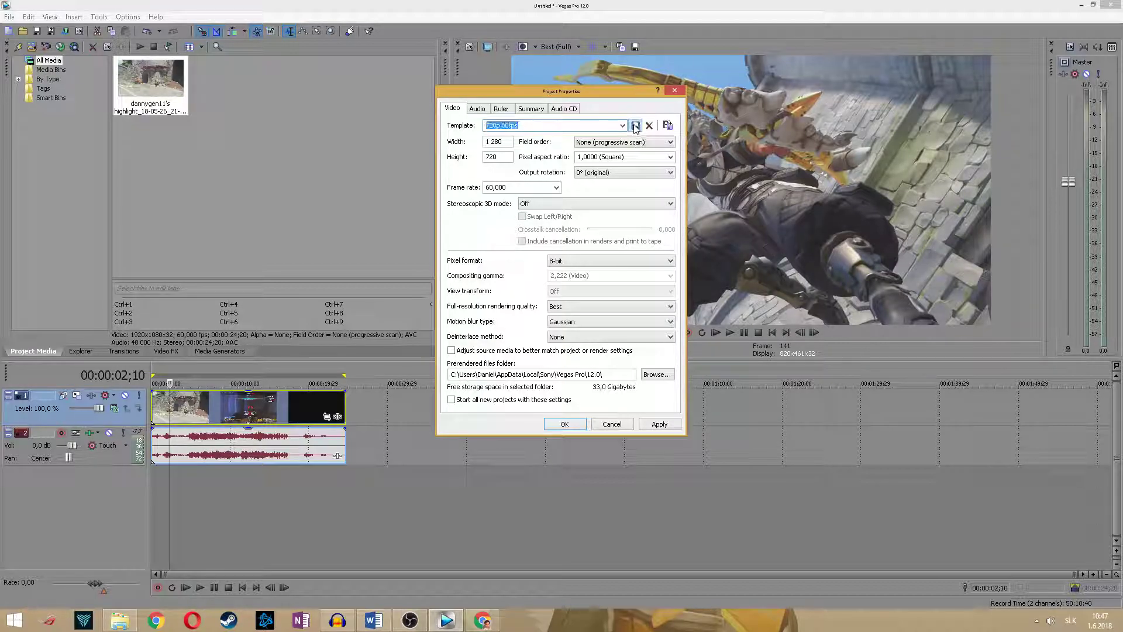
left_click(650, 425)
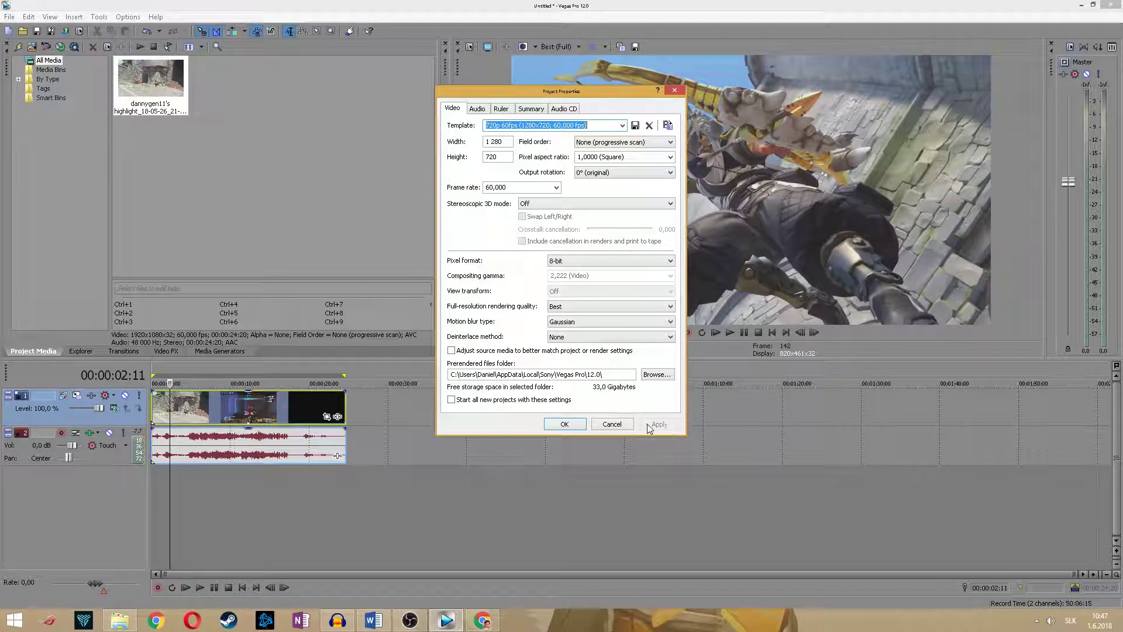
left_click(569, 423)
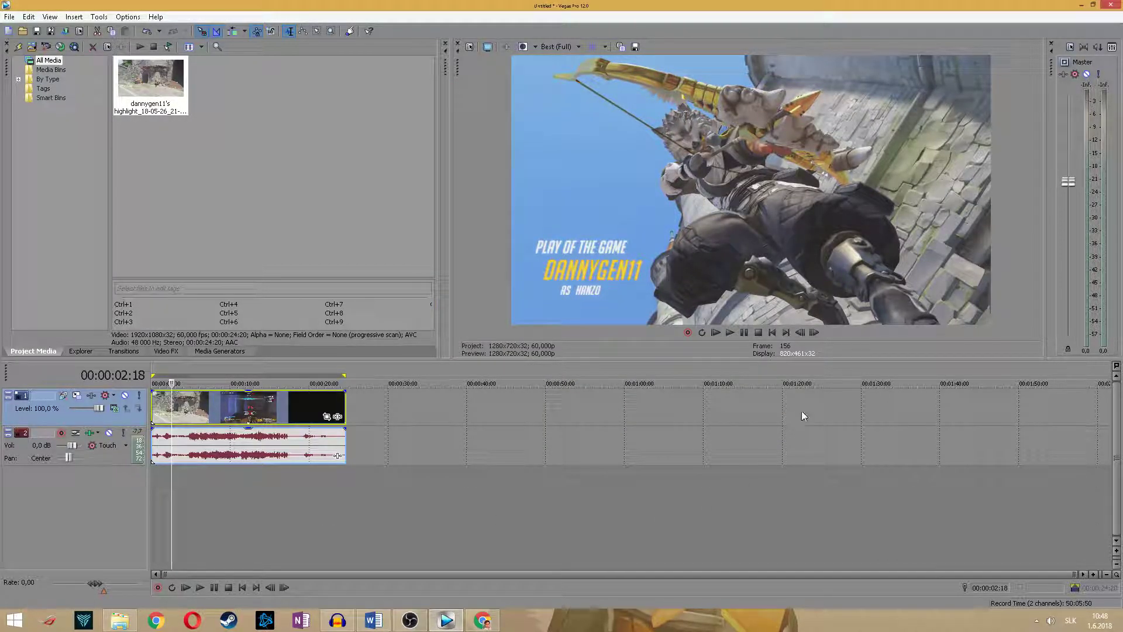
- Select the whole clip length as the render region and bring up Render As
double_click(230, 506)
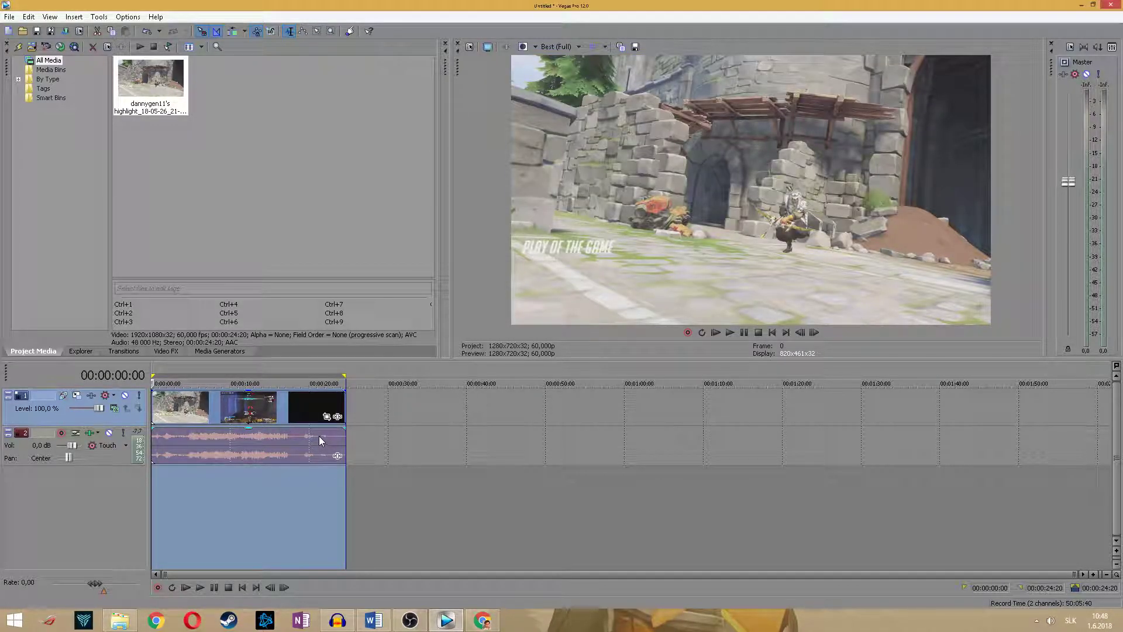
left_click(9, 17)
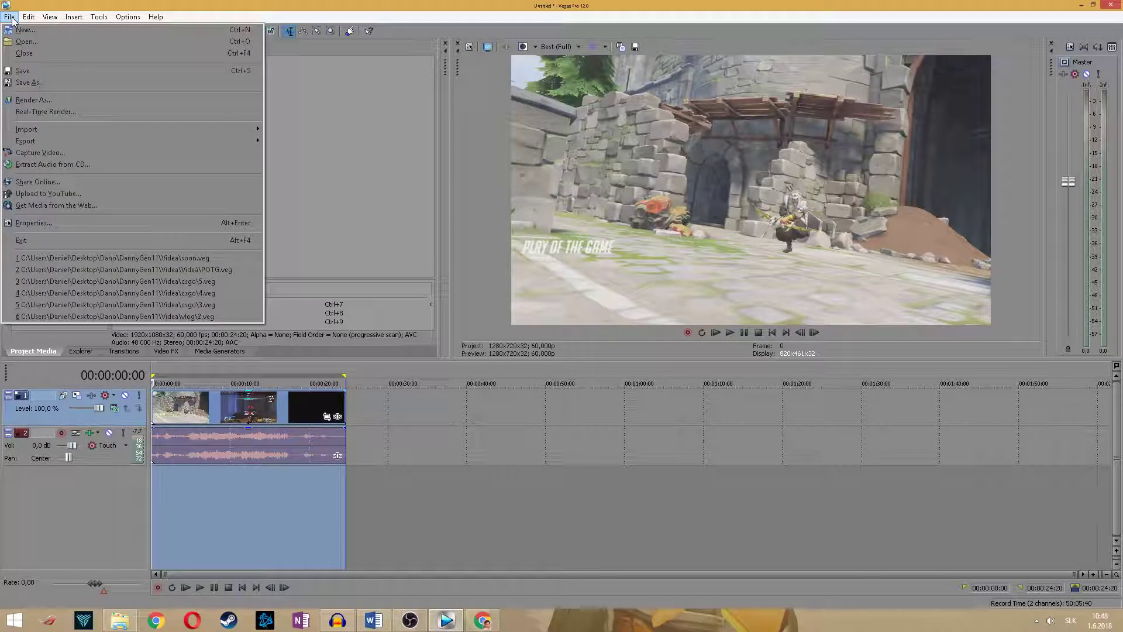
left_click(49, 100)
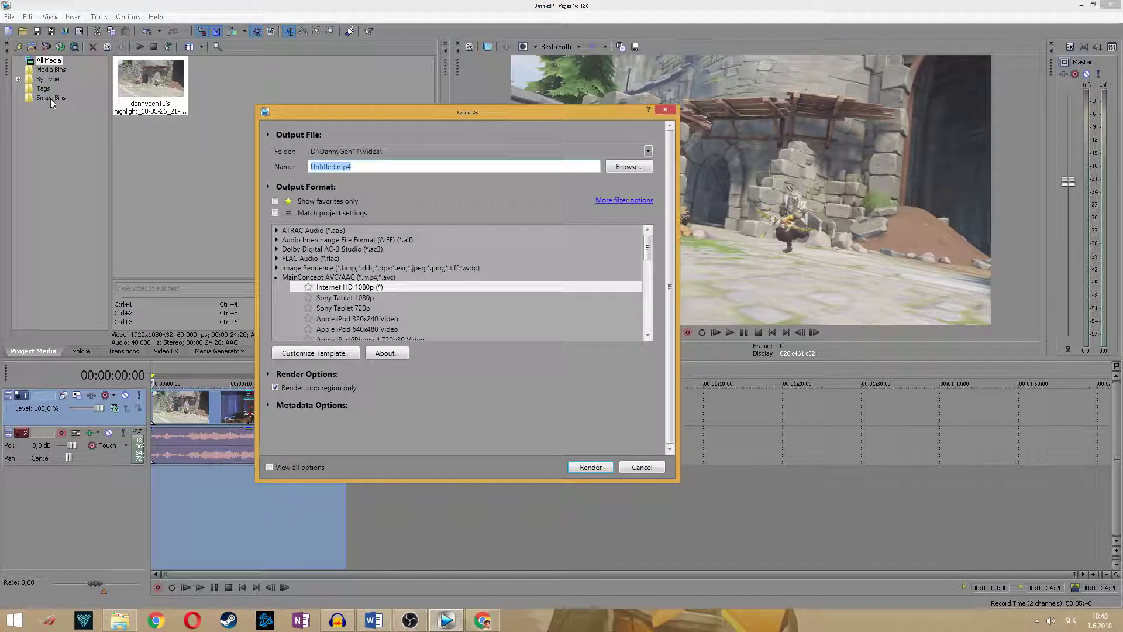
- Pick the MainConcept AVC/AAC Internet HD 720p template and open its custom settings
left_click(276, 277)
scroll(293, 239, "down", 2)
scroll(340, 269, "up", 2)
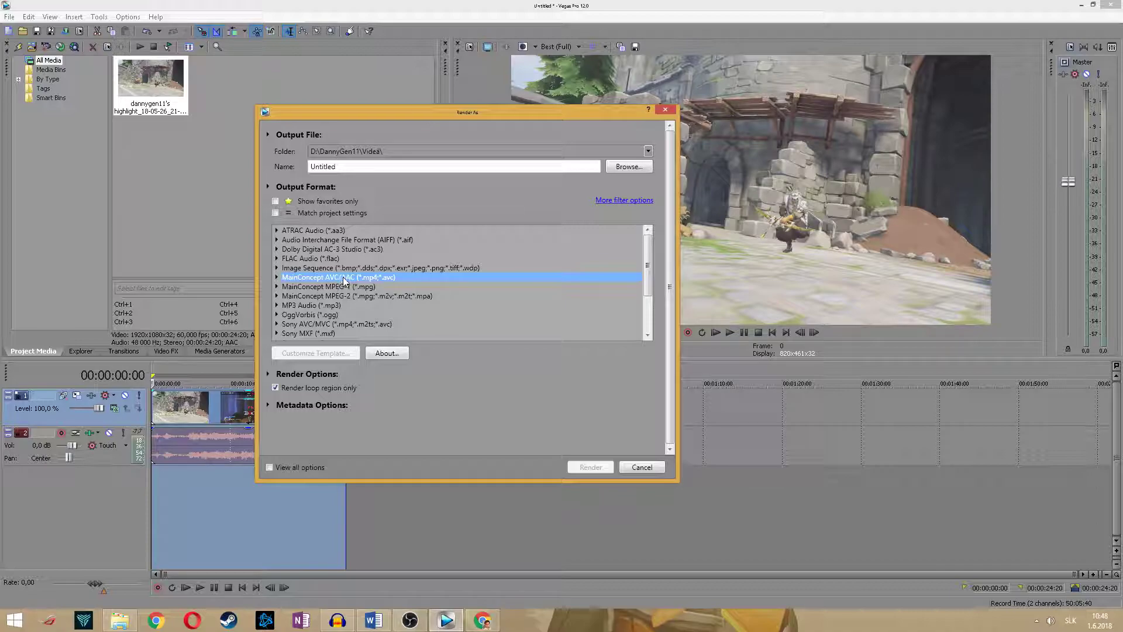
left_click(277, 277)
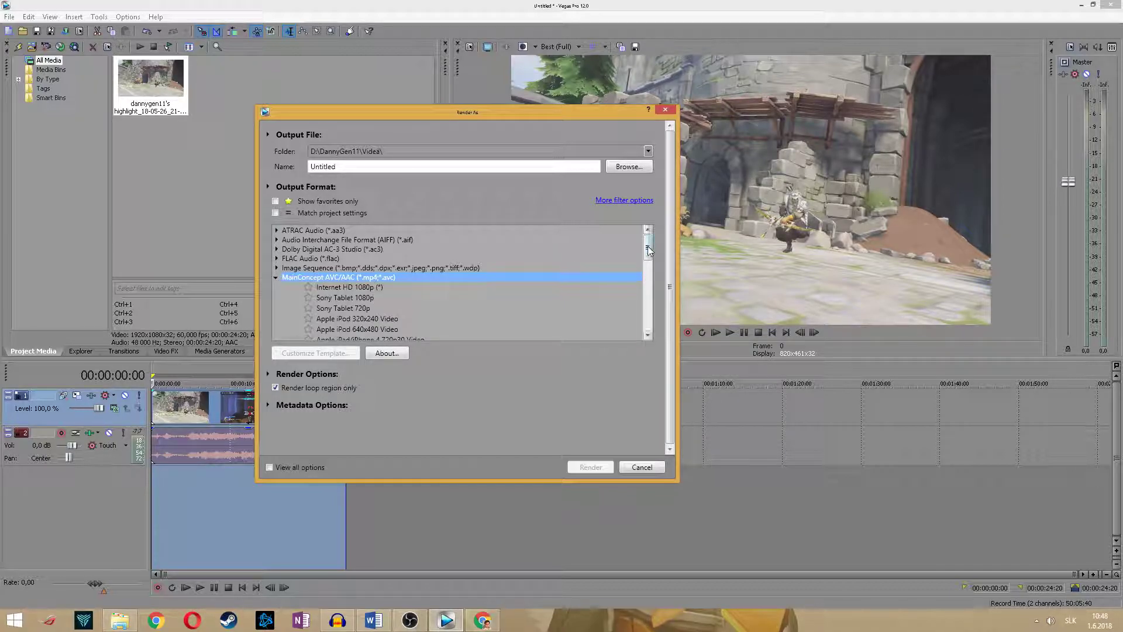
left_click_drag(649, 251, 650, 283)
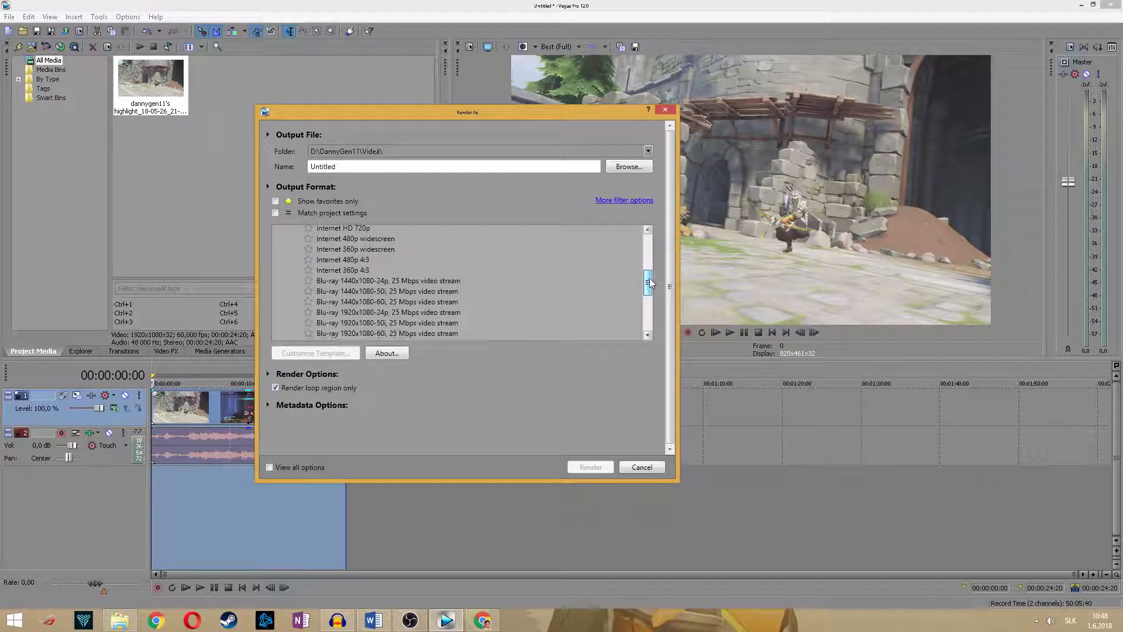
scroll(374, 276, "up", 2)
left_click(368, 284)
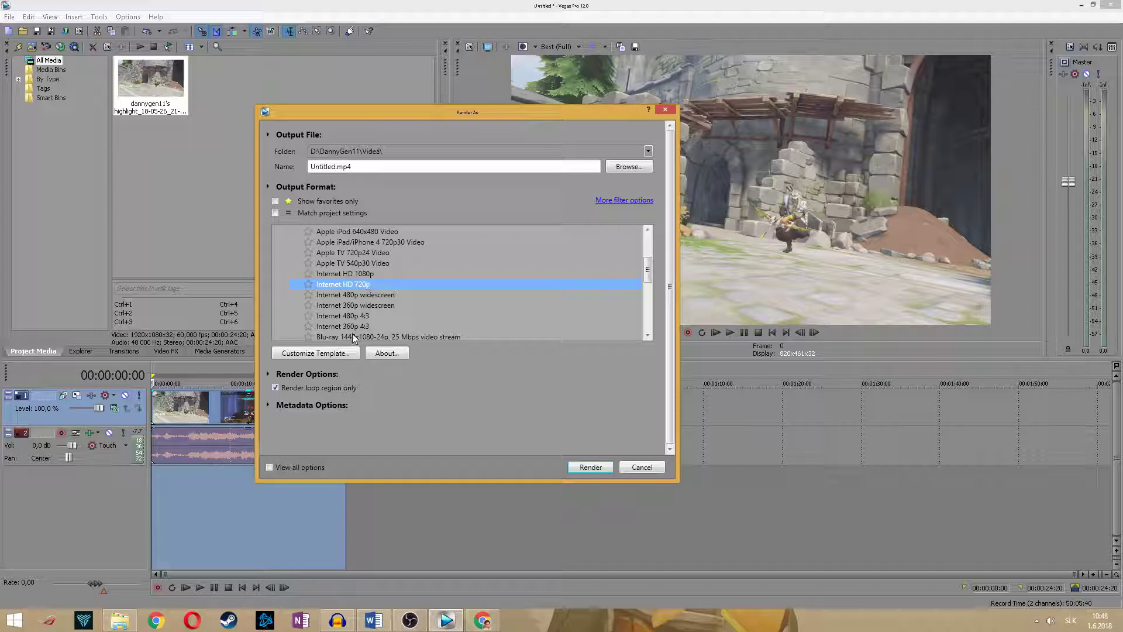
left_click(342, 354)
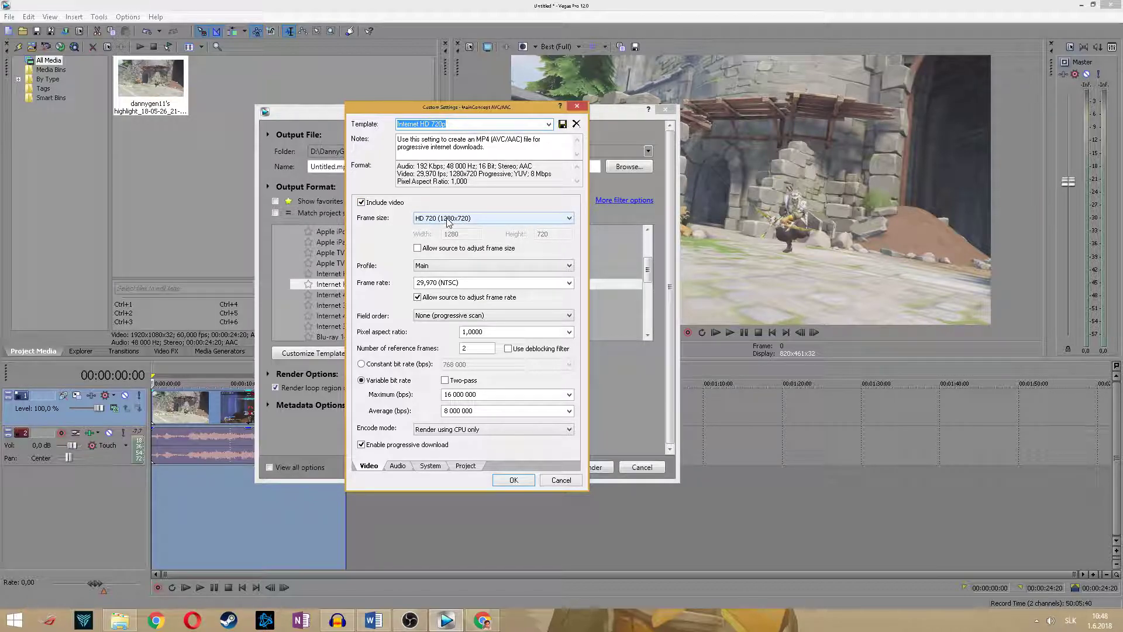
- Switch the video encoding profile to High and set the frame rate to 60
left_click(439, 266)
left_click(443, 291)
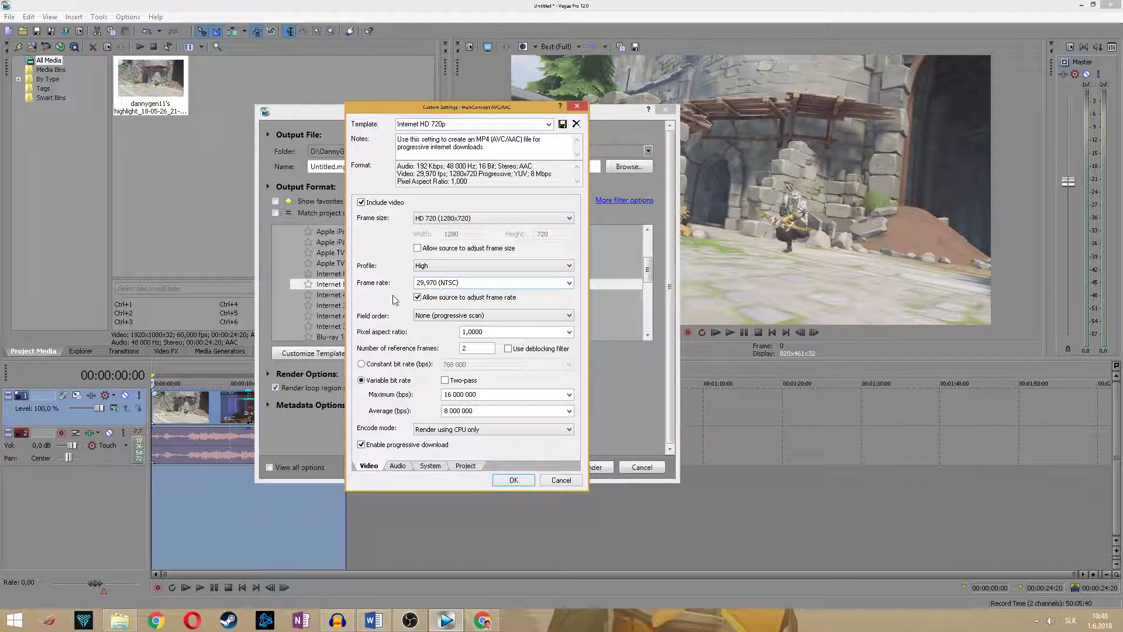
left_click(561, 284)
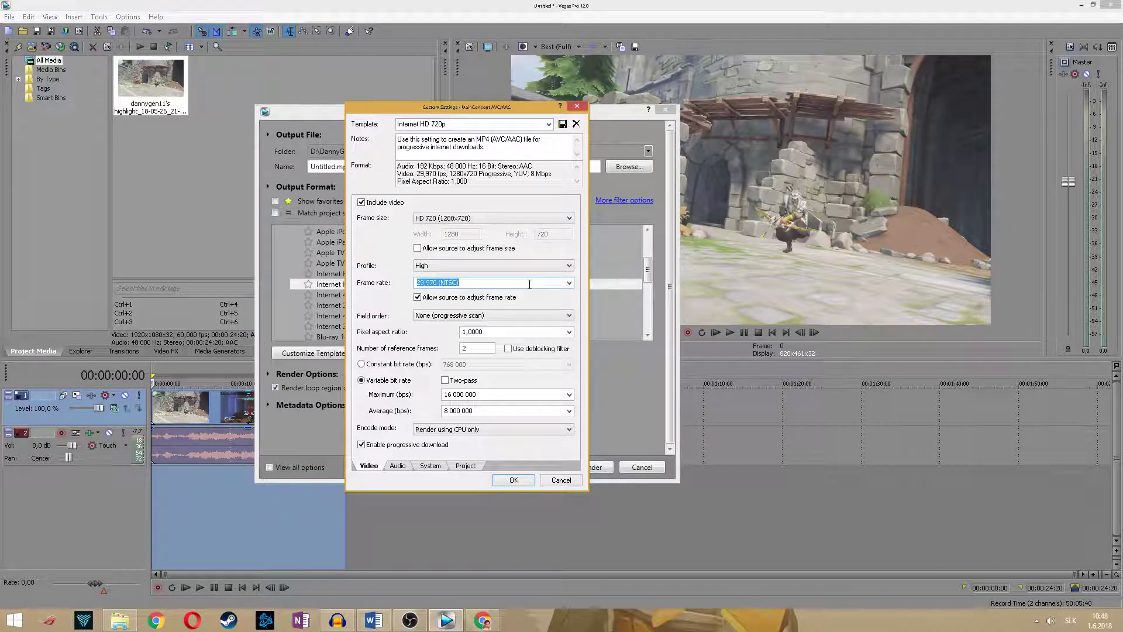
type("60")
- Enter 8 500 000 as the maximum bit rate and look at the encode mode options
left_click(452, 396)
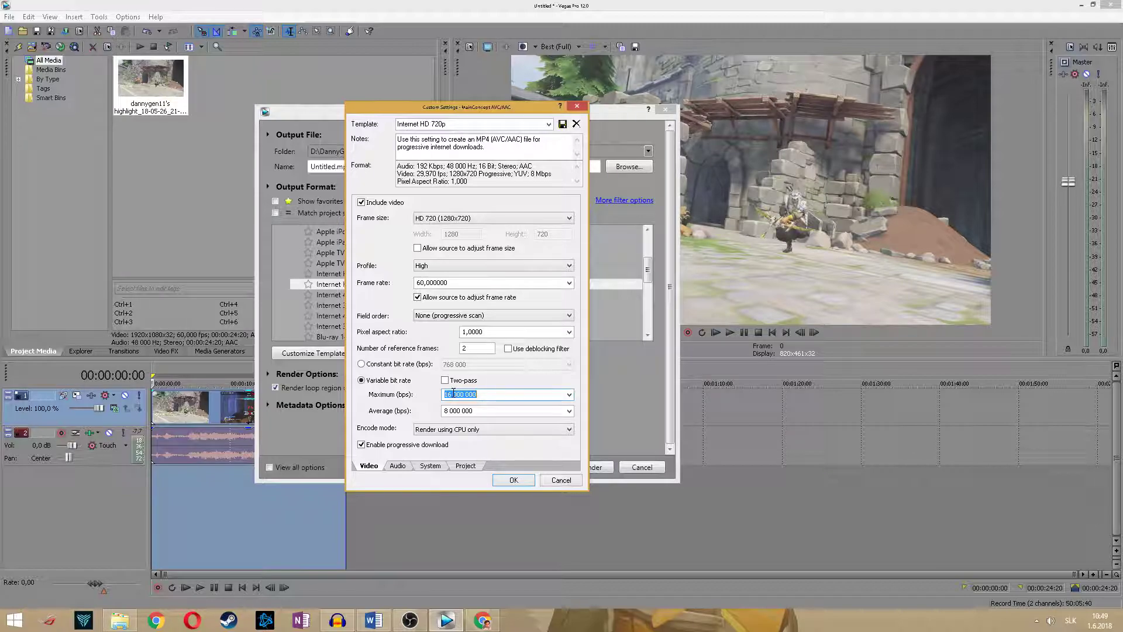
type("8")
type(" 500 000")
left_click(413, 430)
left_click(471, 430)
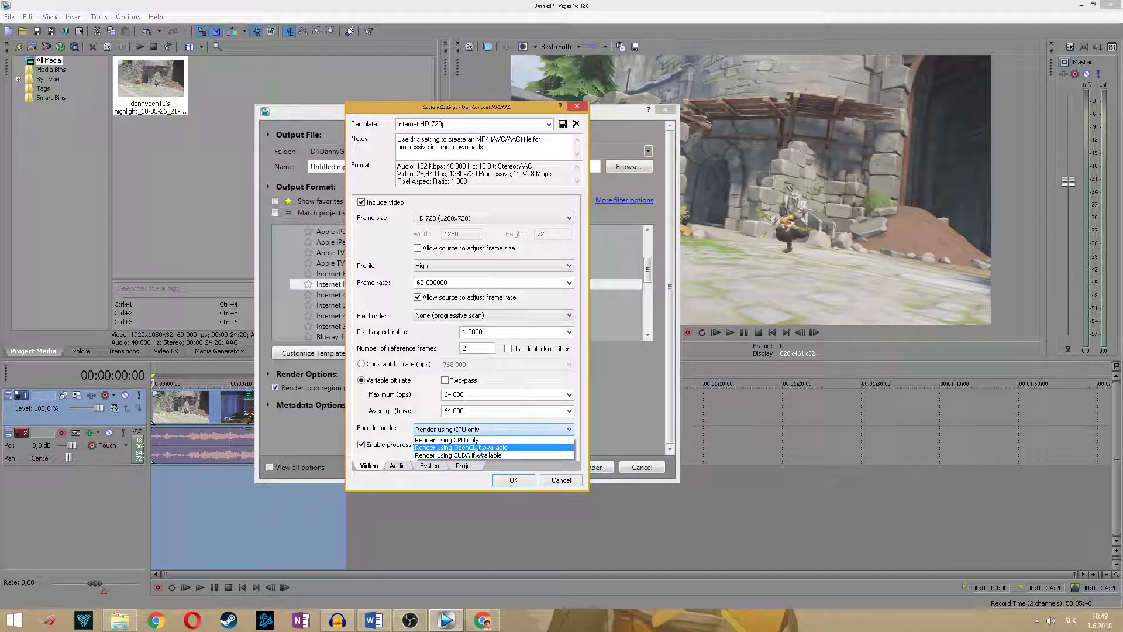
- Check GPU availability on the System tab and set encode mode to Render using CUDA if available
left_click(465, 463)
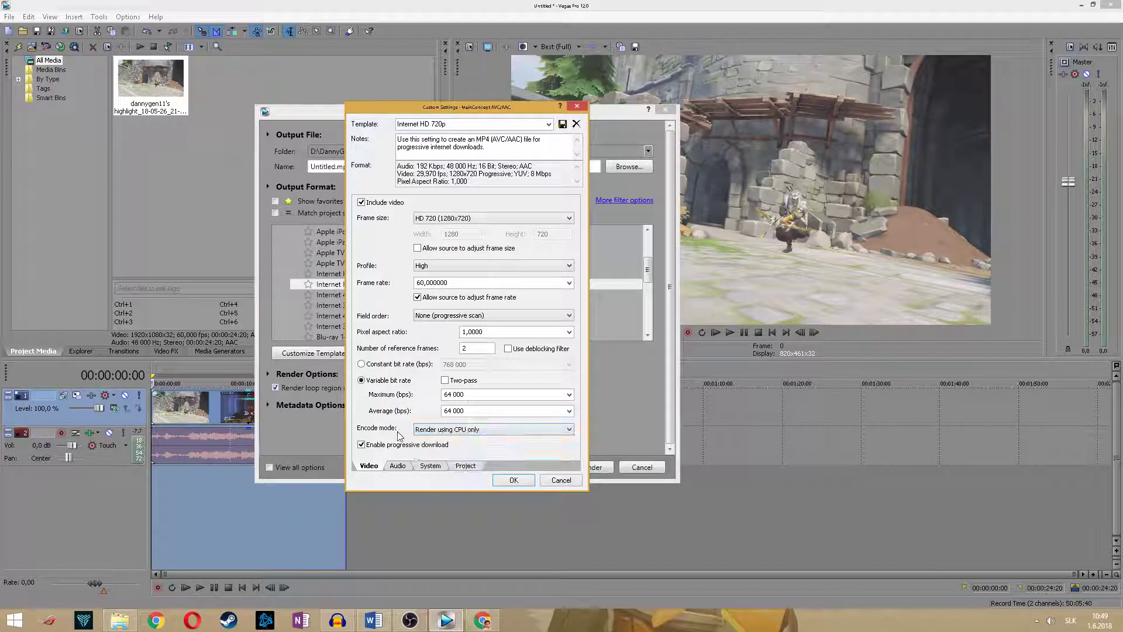
left_click(430, 466)
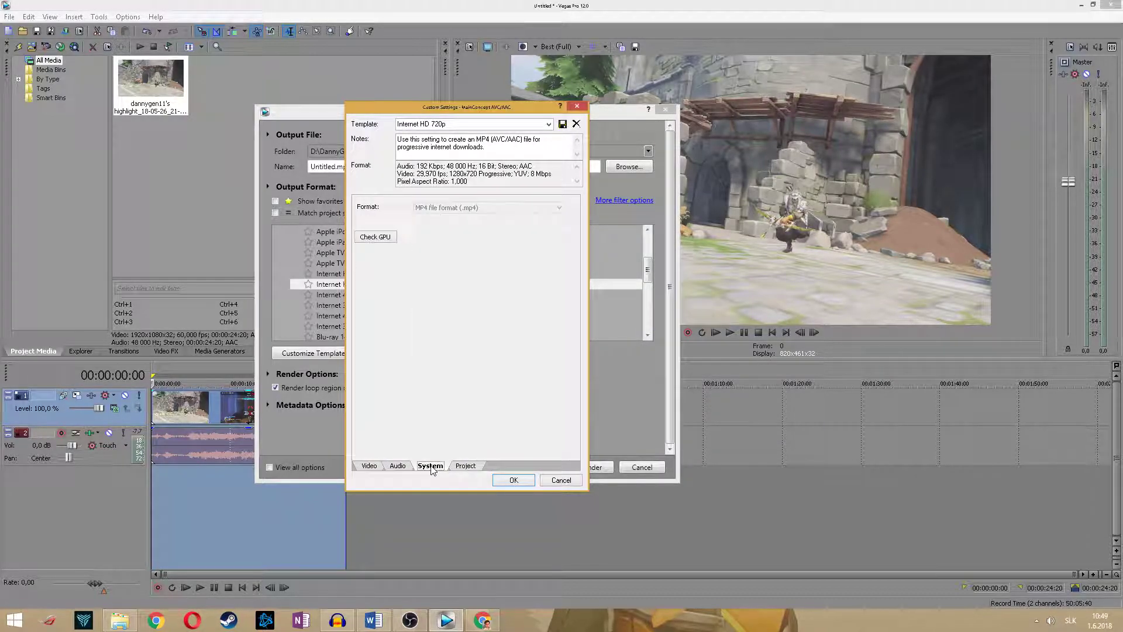
left_click(378, 238)
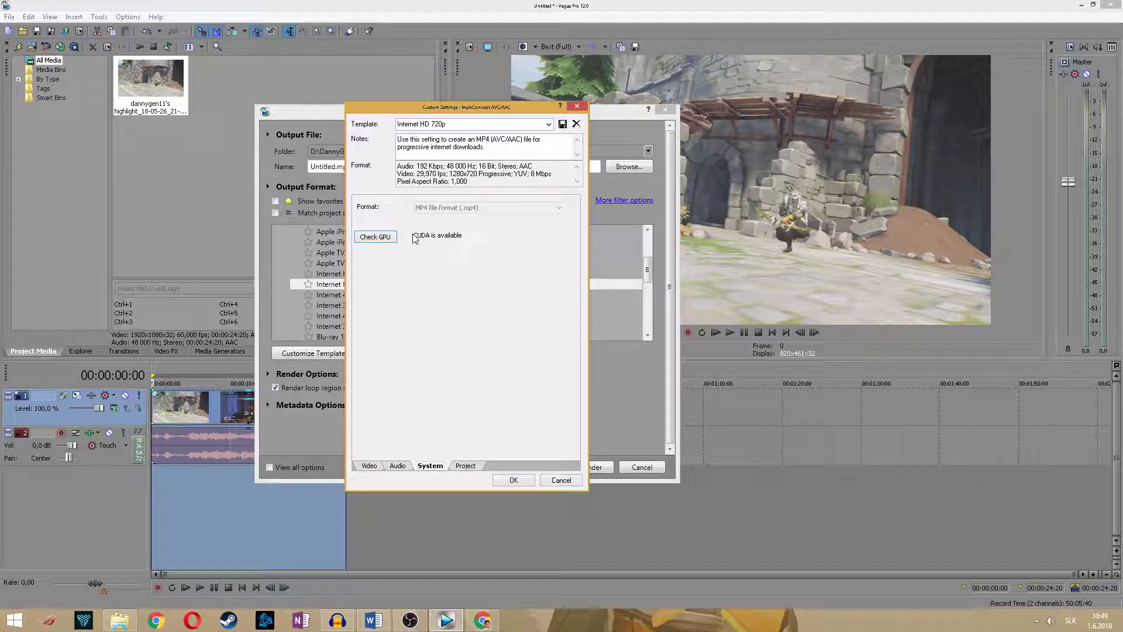
left_click(370, 467)
left_click(473, 430)
left_click(465, 446)
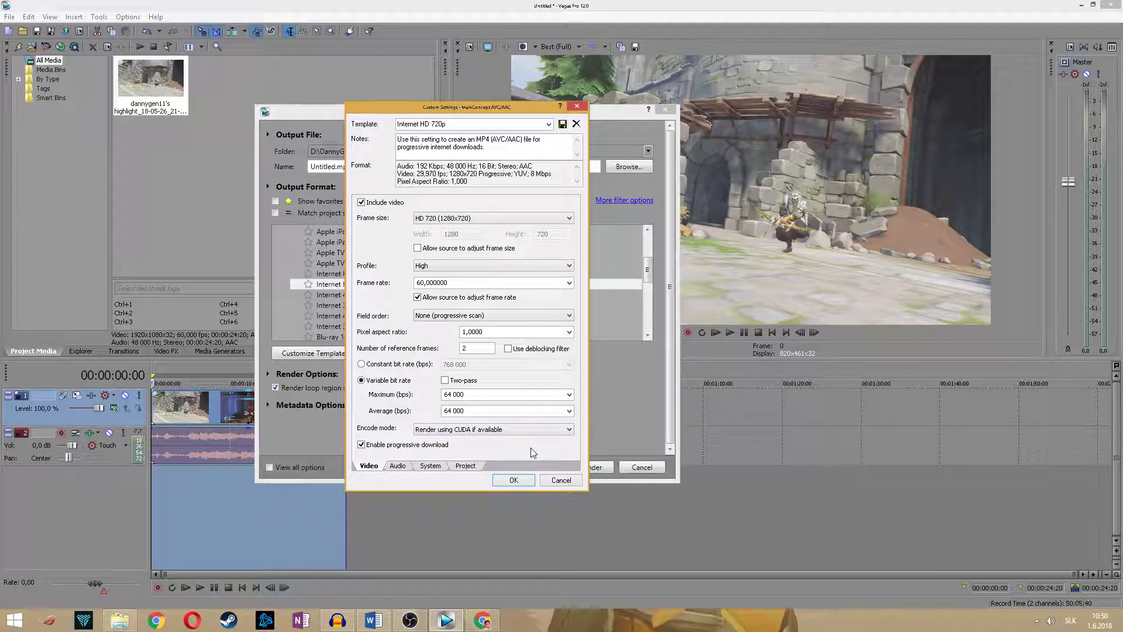
- Set bit rates to 8 500 000 maximum and 8 000 000 average, disabling progressive download and two-pass
double_click(466, 395)
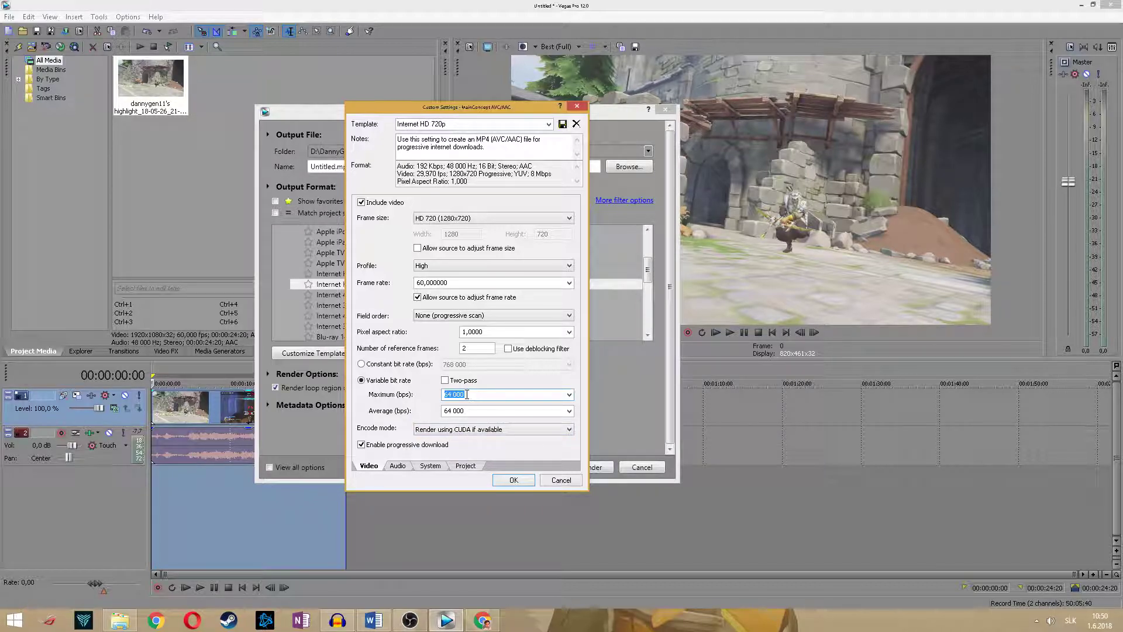
type("8 500 000")
double_click(472, 410)
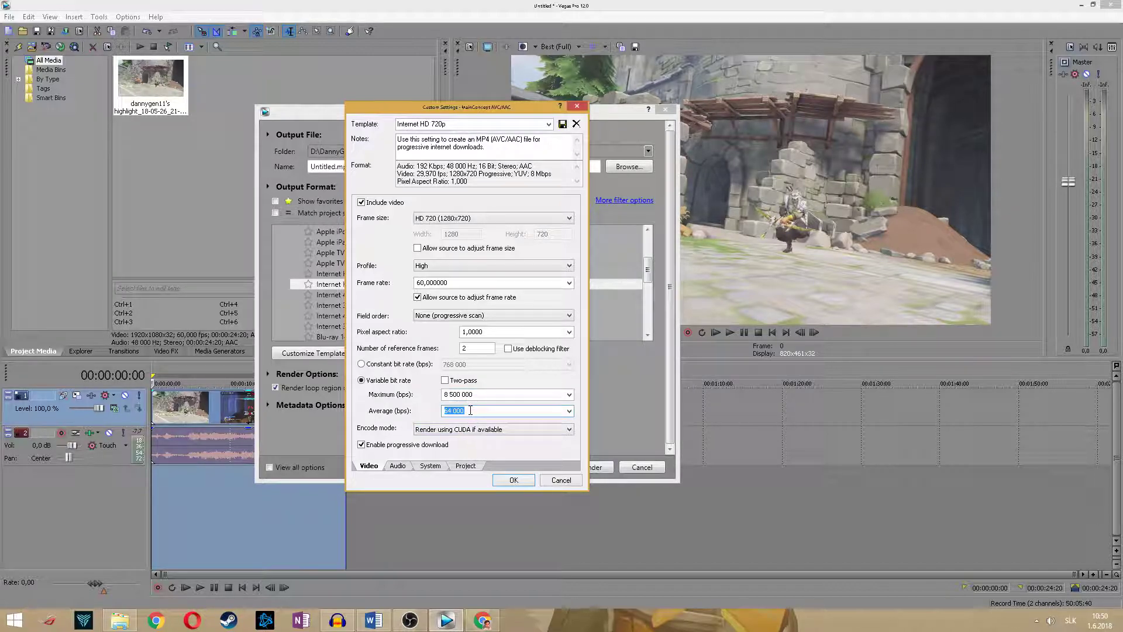
type("8000000")
left_click(470, 447)
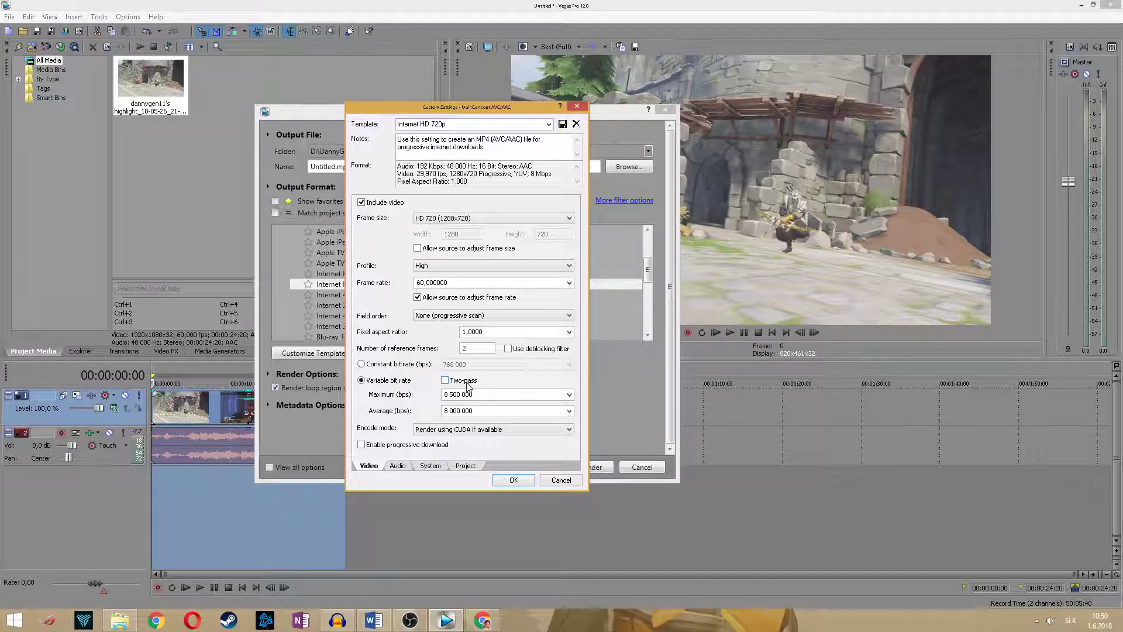
left_click(464, 381)
left_click(464, 382)
- Set the audio bit rate to 384 000 bps and save the custom Internet HD 720p template
left_click(397, 466)
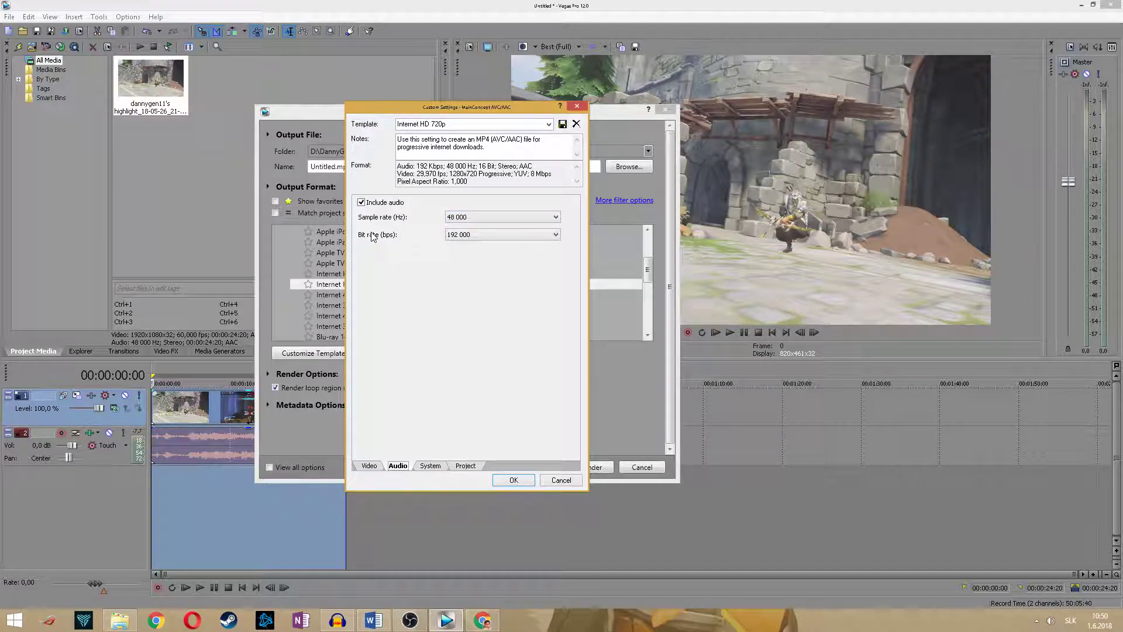
left_click(491, 236)
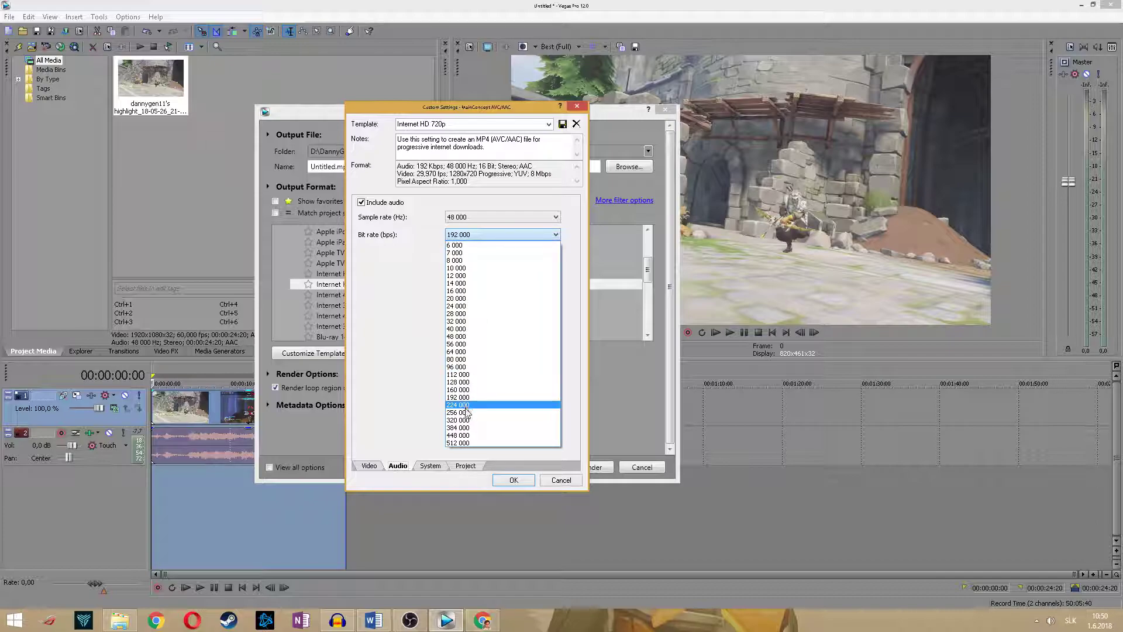
left_click(467, 429)
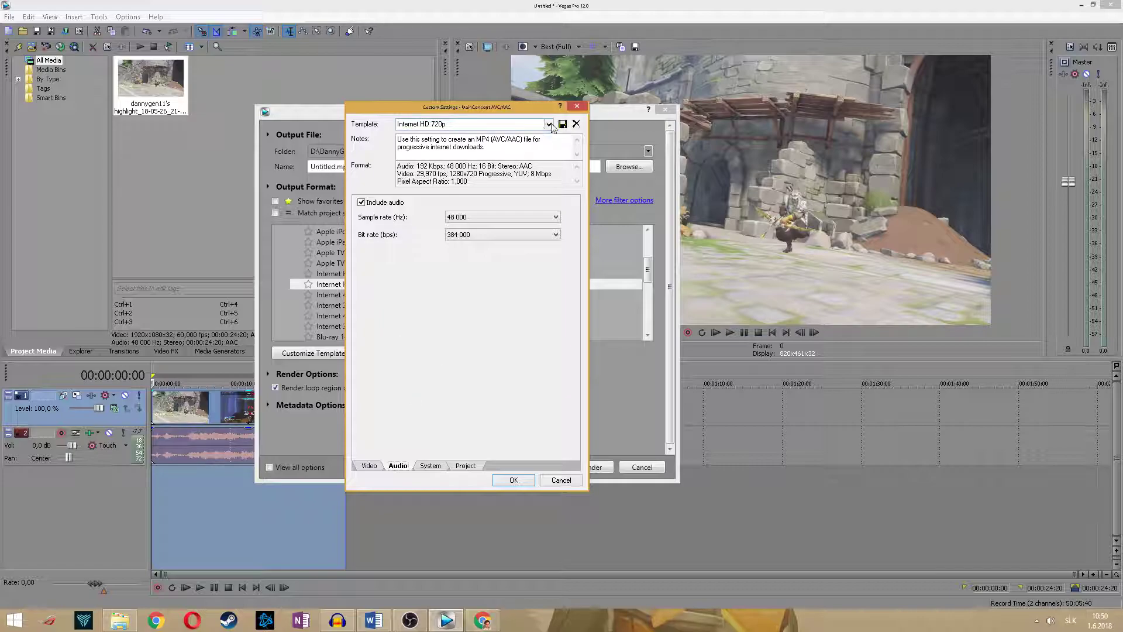
left_click(514, 479)
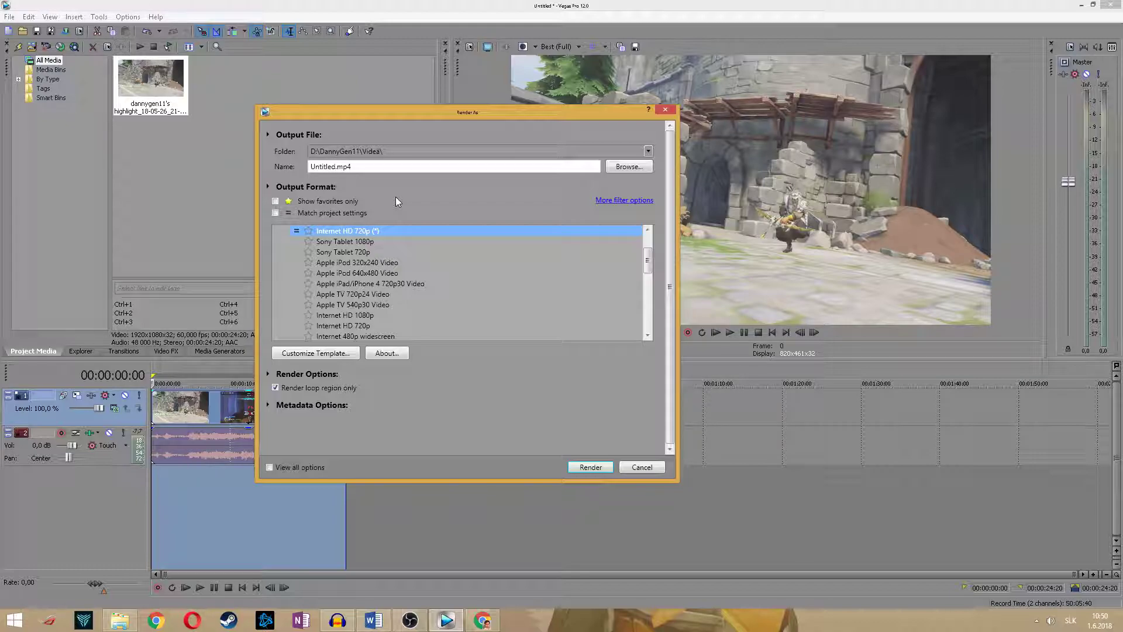
- Replace the output file name with '7720p60fps hanzo tutorial'
double_click(372, 166)
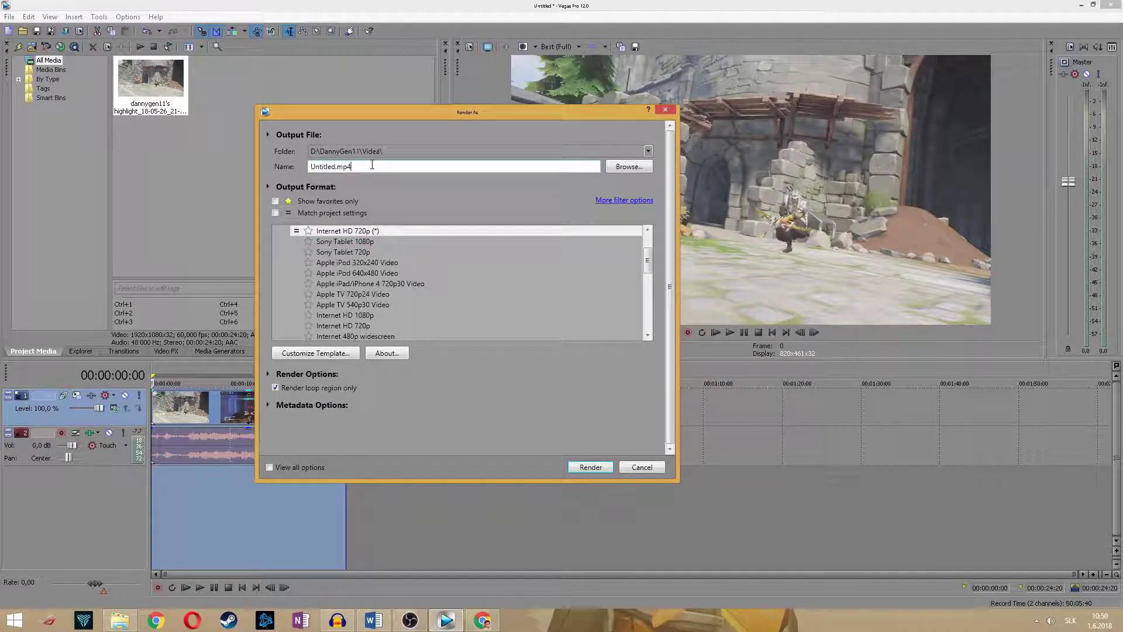
left_click_drag(372, 166, 261, 162)
type("7720p60")
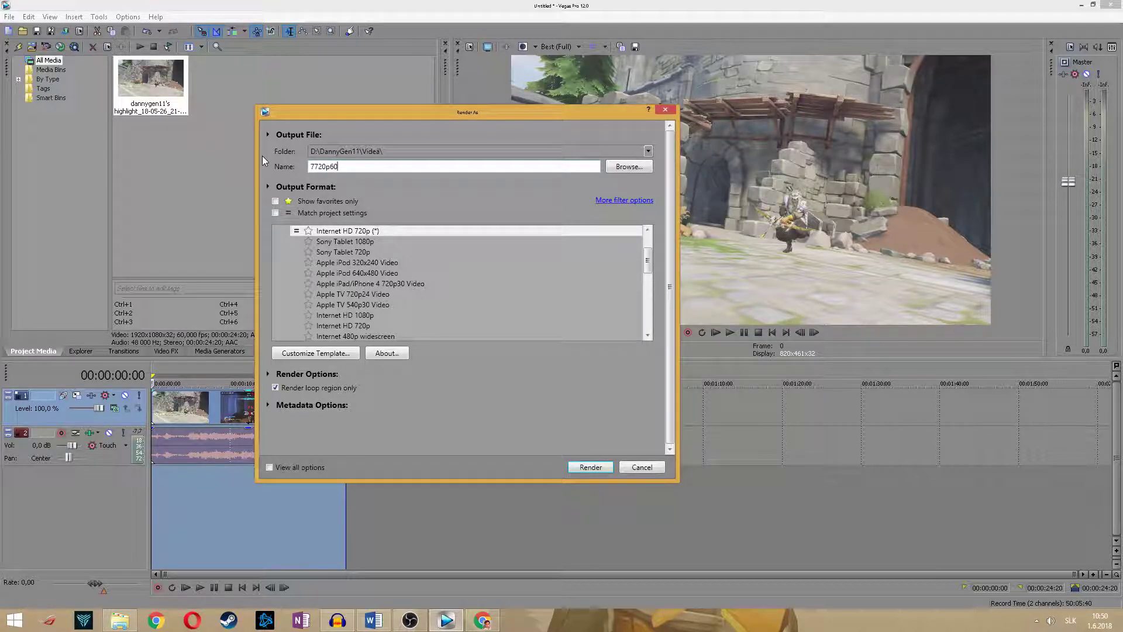
type("fps hanzo tutorial")
- Start rendering '7720p60fps hanzo tutorial.mp4'
left_click(593, 466)
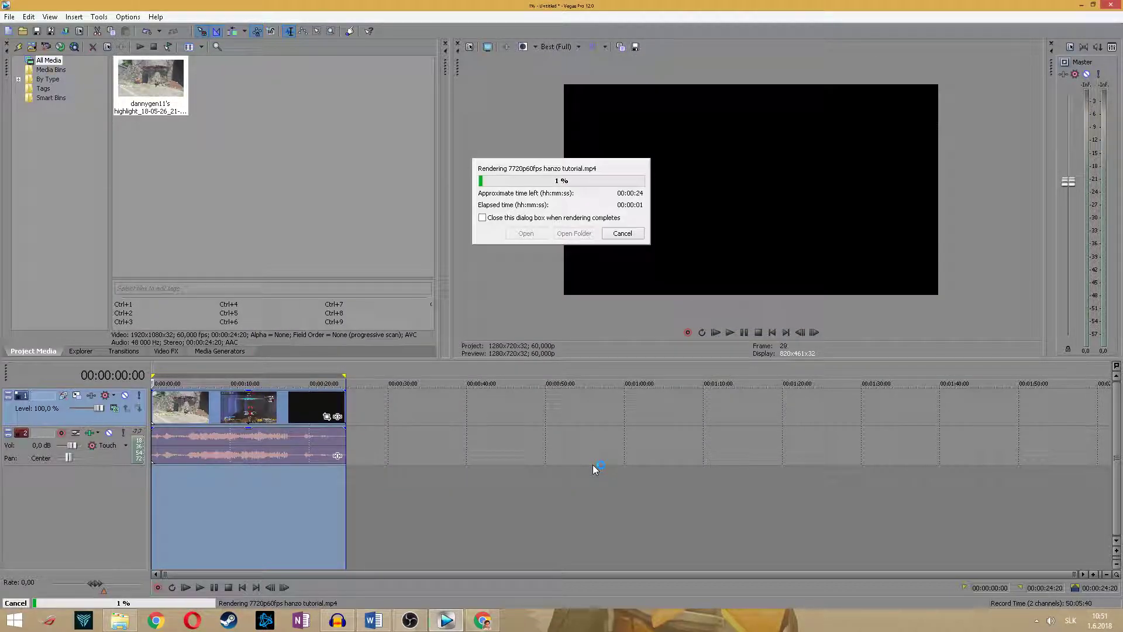